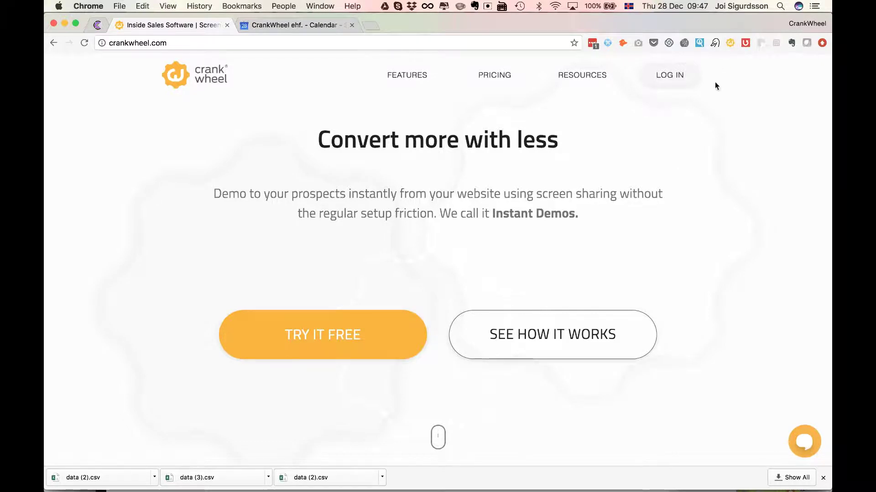
# Step: Schedule a new CrankWheel meeting named 'Team Meeting' and create its joining link
pyautogui.click(729, 46)
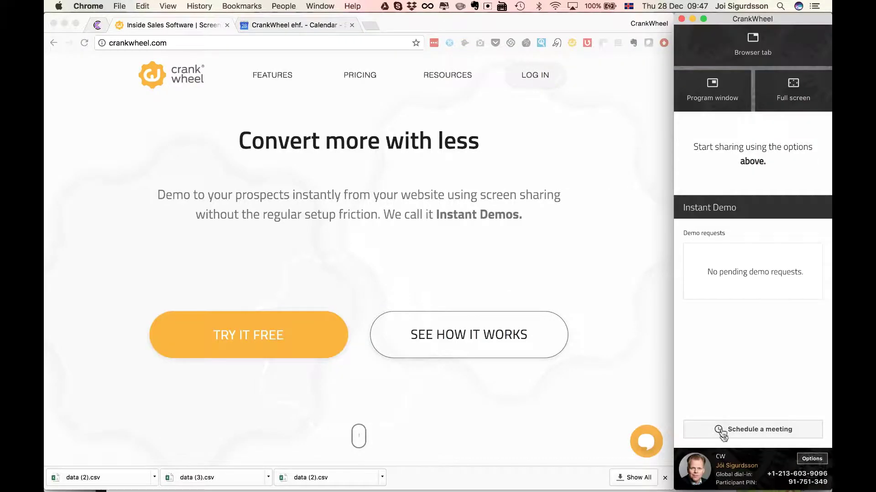
pyautogui.click(766, 431)
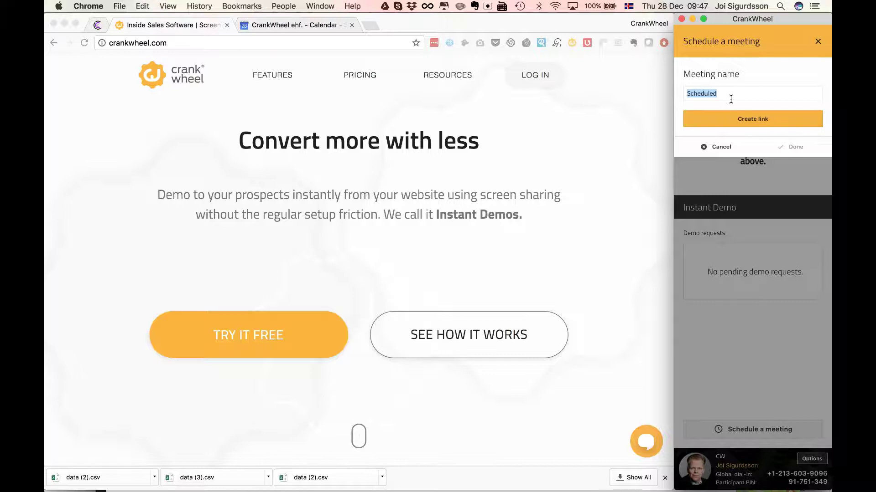
pyautogui.press('BackSpace')
pyautogui.write('Team Meeting')
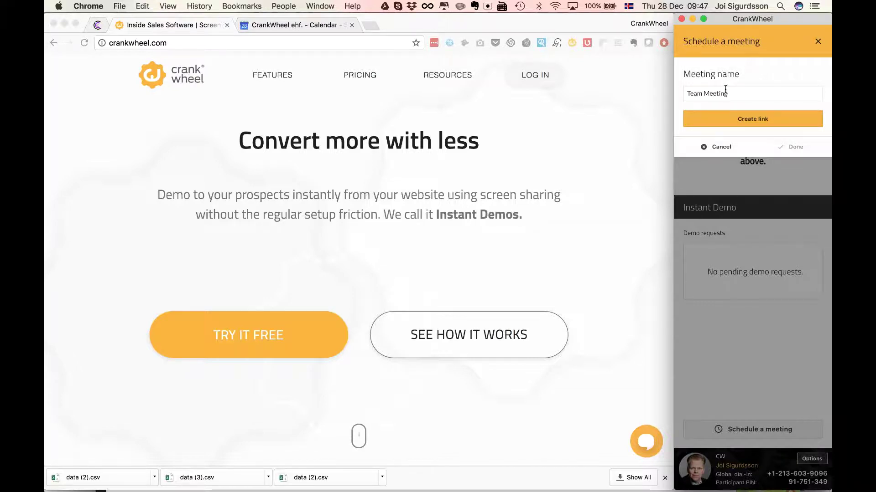
pyautogui.click(753, 118)
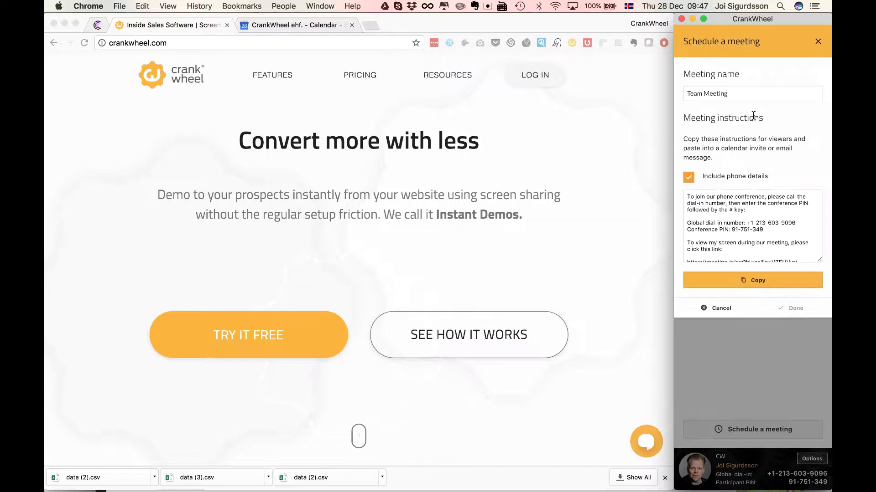
# Step: Include the phone dial-in details in the Team Meeting instructions
pyautogui.click(689, 180)
pyautogui.click(689, 178)
pyautogui.click(689, 179)
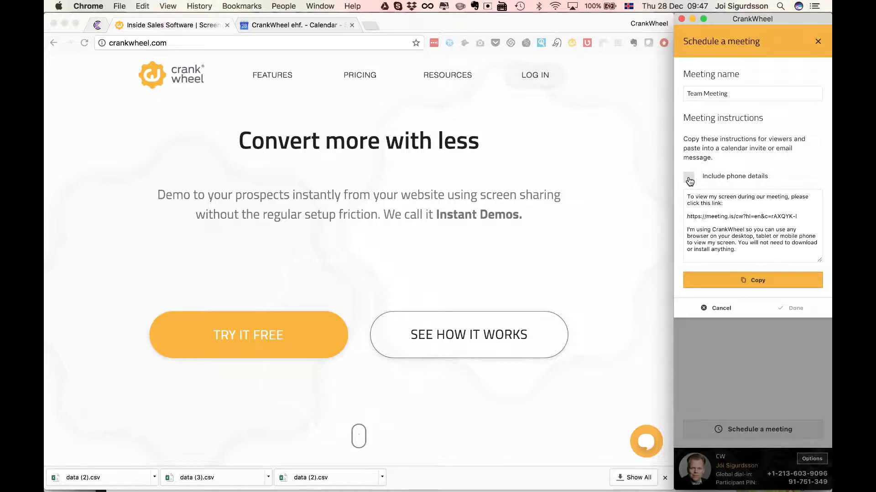
pyautogui.click(688, 178)
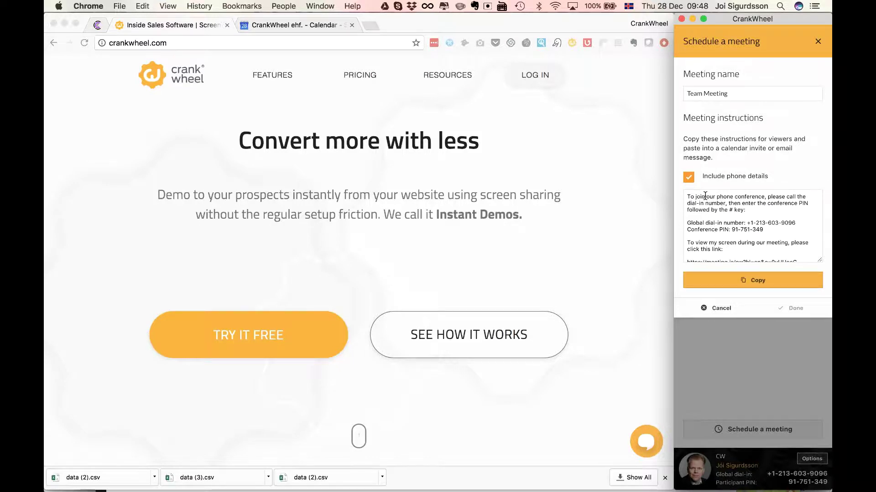
pyautogui.scroll(-10, 749, 246)
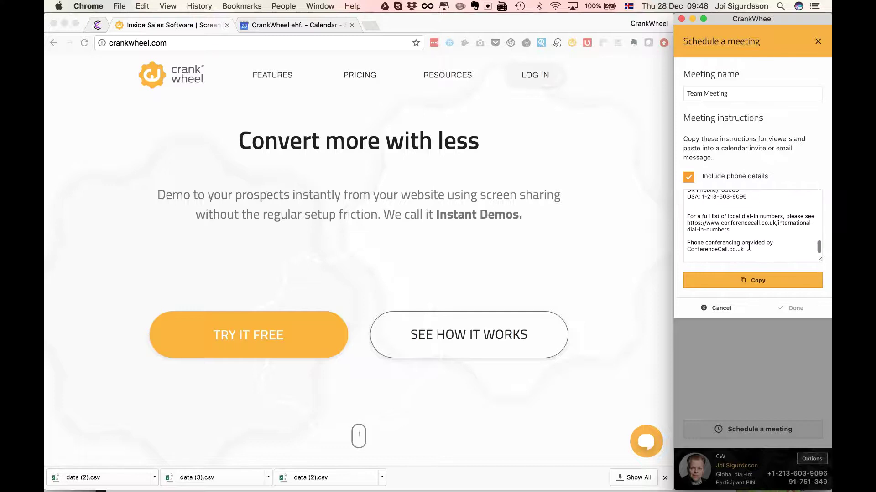
pyautogui.scroll(10, 749, 247)
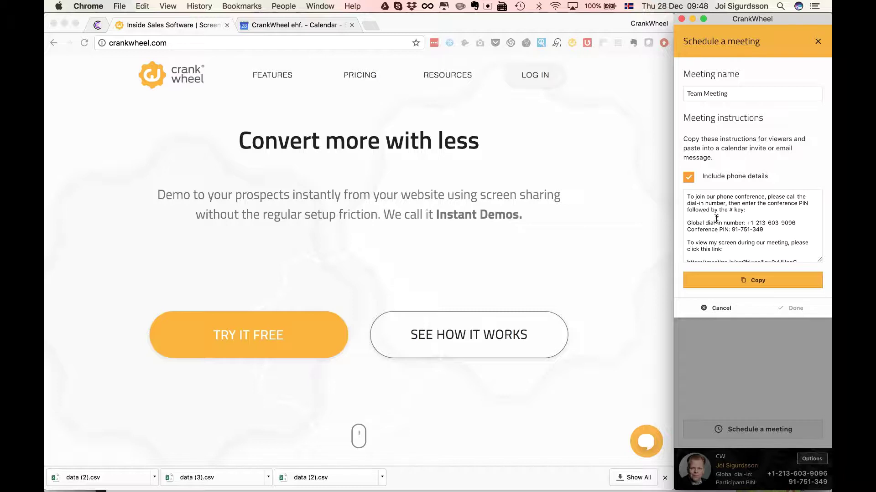
# Step: Copy the meeting instructions to the clipboard and close the scheduling panel
pyautogui.click(751, 281)
pyautogui.click(751, 282)
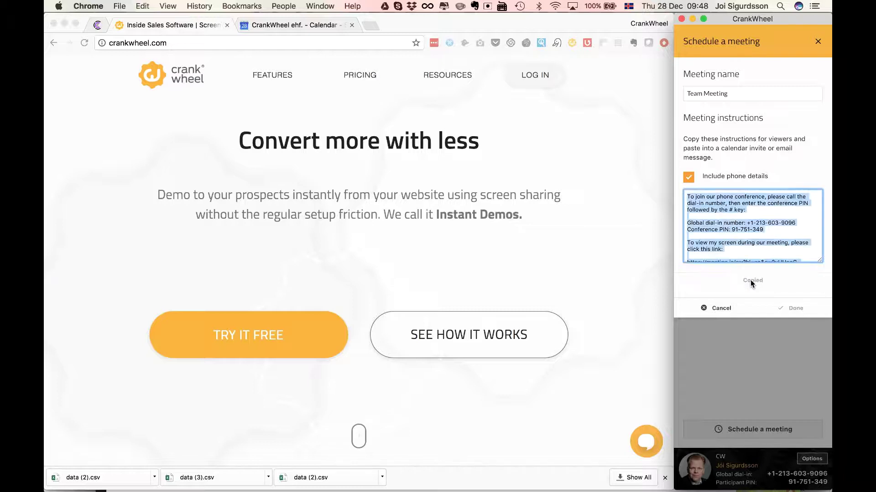
pyautogui.click(796, 309)
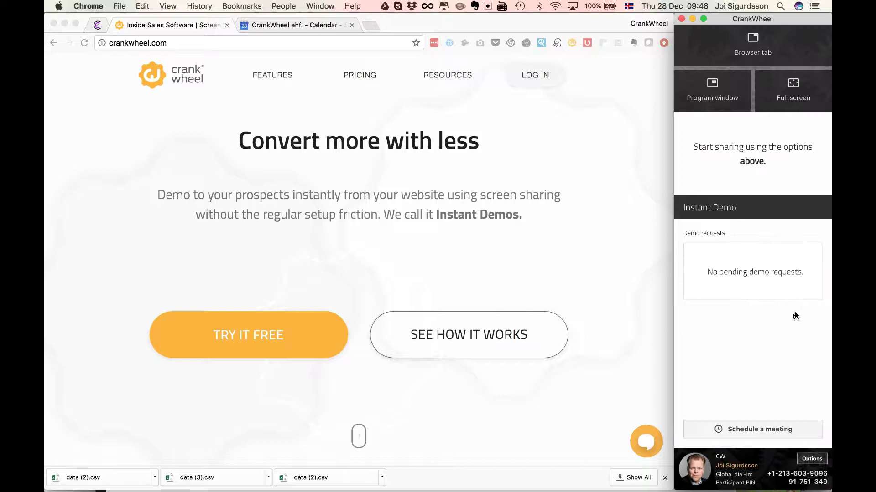
# Step: Create a Google Calendar event titled 'Team Meeting' on January 13
pyautogui.click(551, 221)
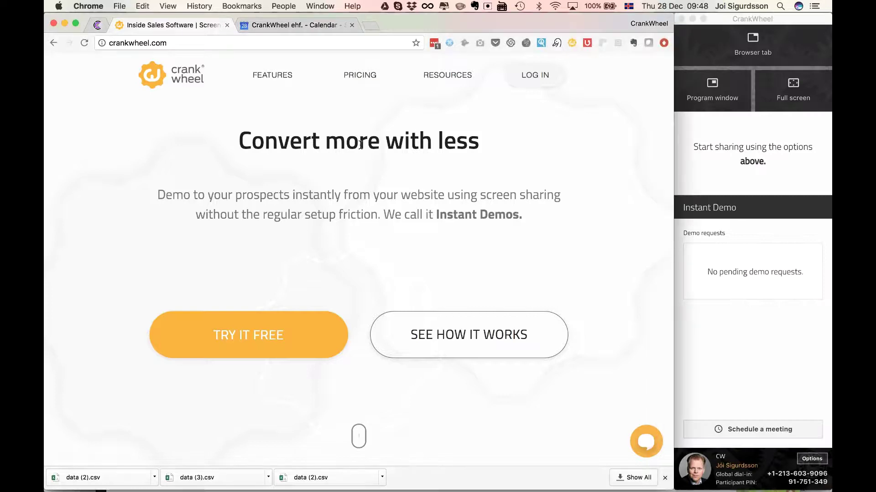
pyautogui.click(294, 25)
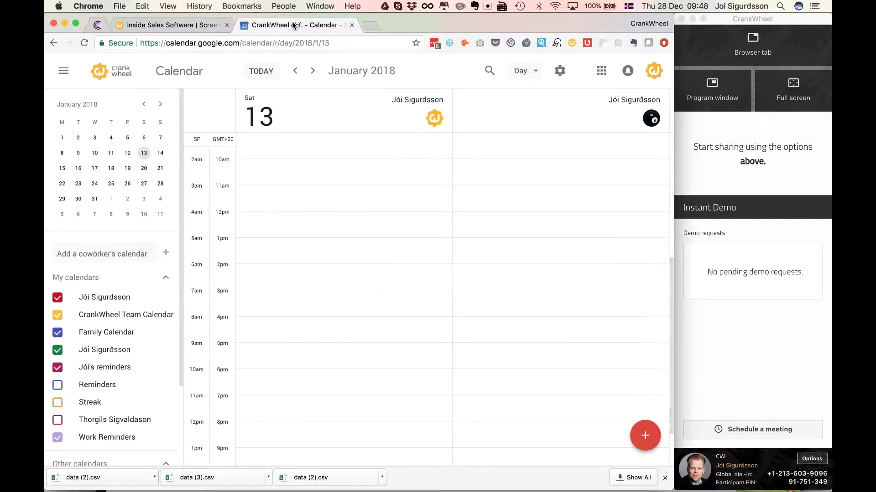
pyautogui.click(644, 437)
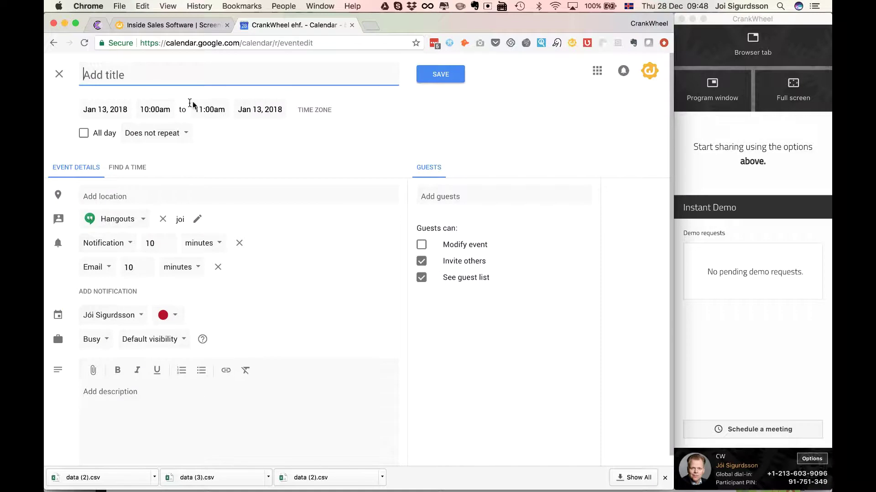
pyautogui.write('Team ')
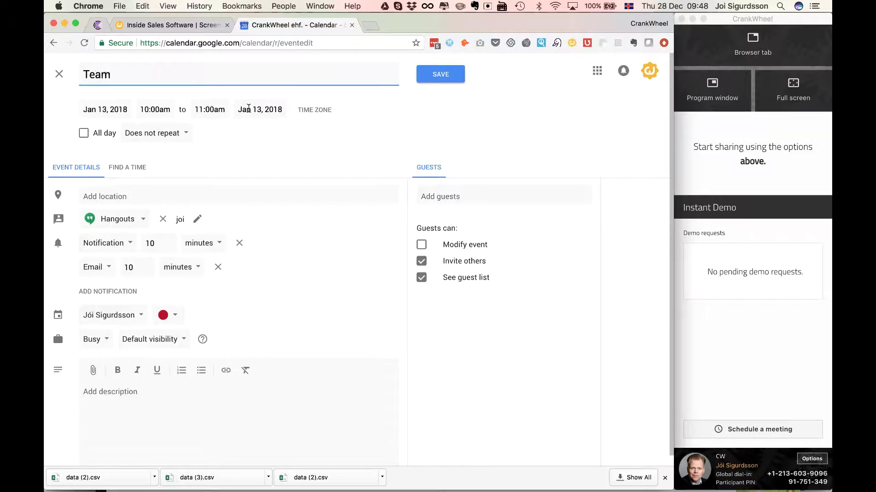
pyautogui.write('Meeting')
# Step: Paste the CrankWheel meeting instructions into the event description
pyautogui.click(175, 414)
pyautogui.press('super+v')
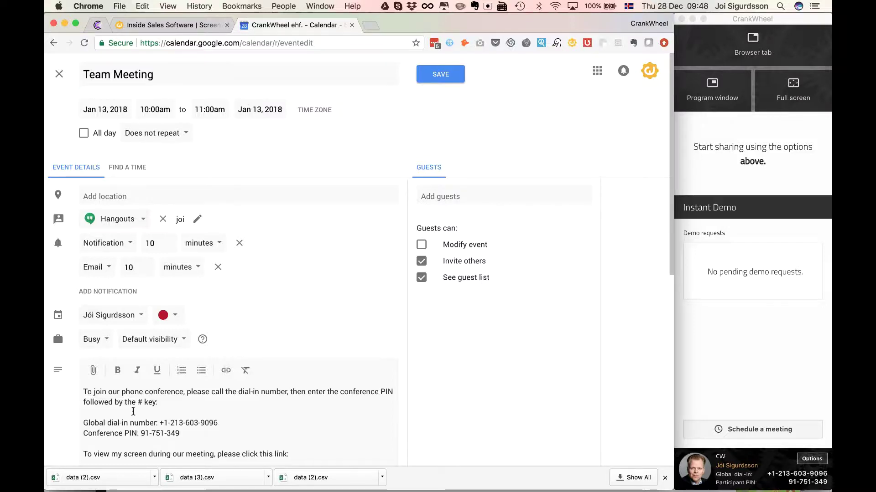
pyautogui.scroll(-5, 428, 412)
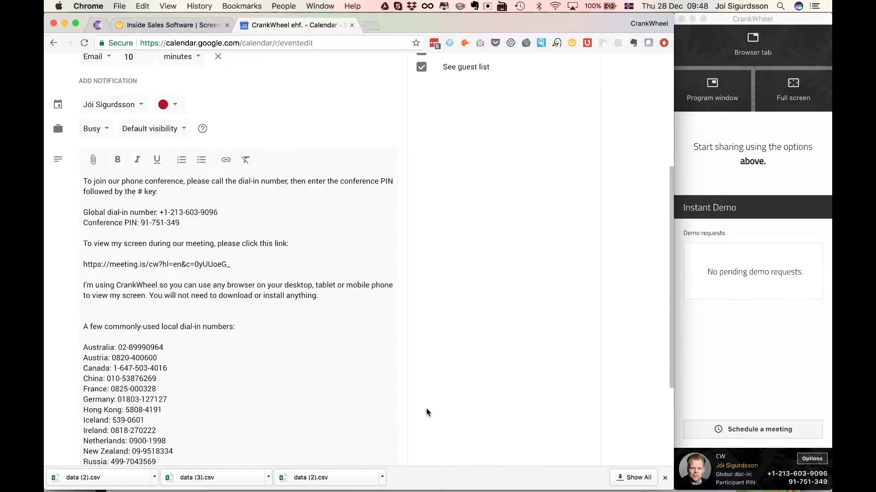
pyautogui.tripleClick(200, 263)
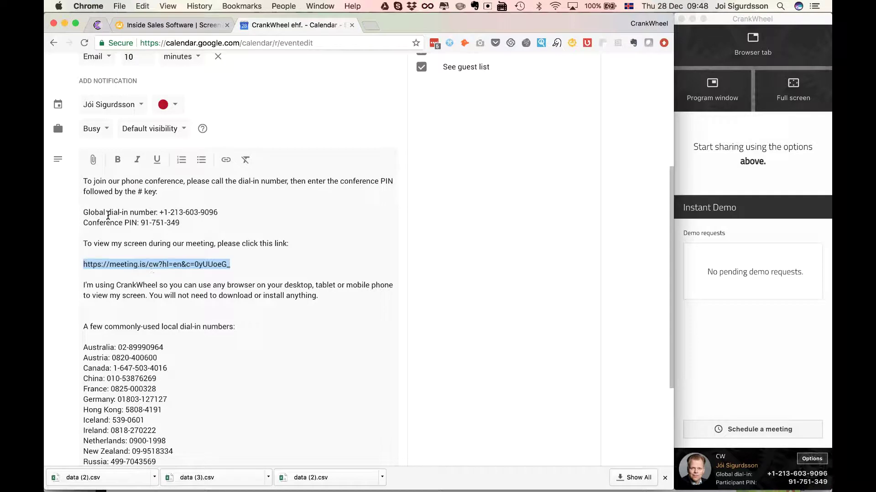
pyautogui.click(194, 219)
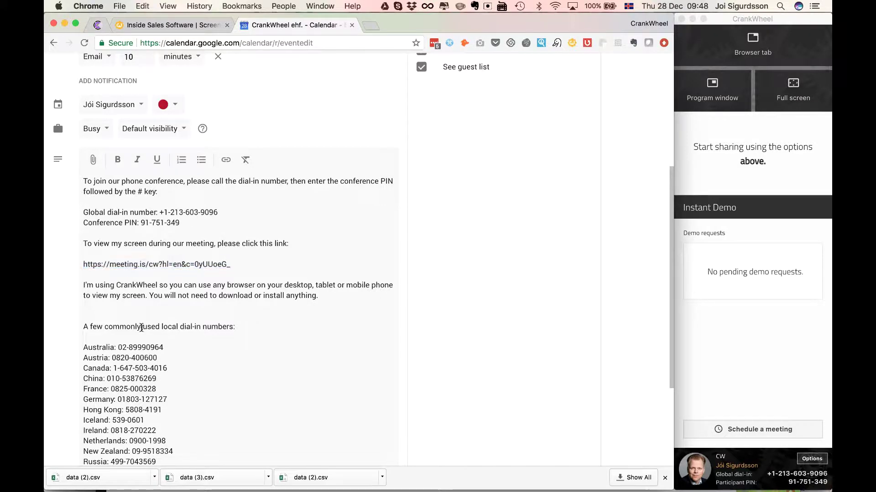
pyautogui.scroll(-5, 141, 327)
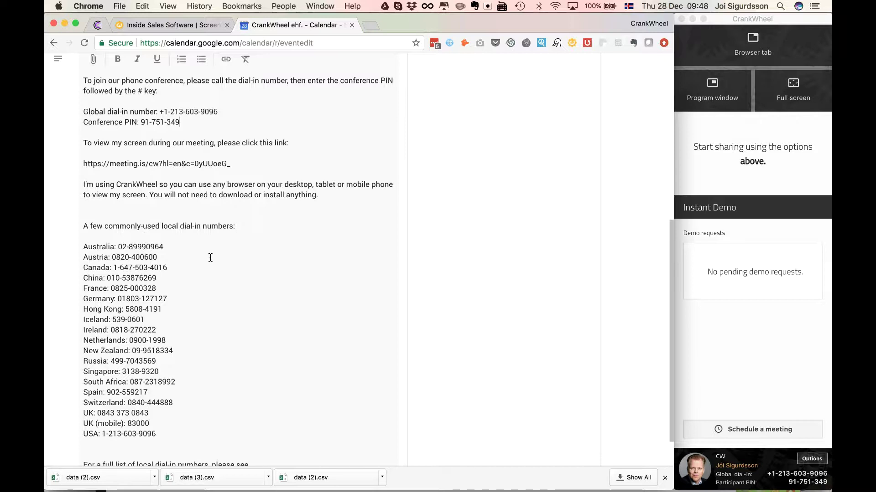
pyautogui.scroll(10, 210, 258)
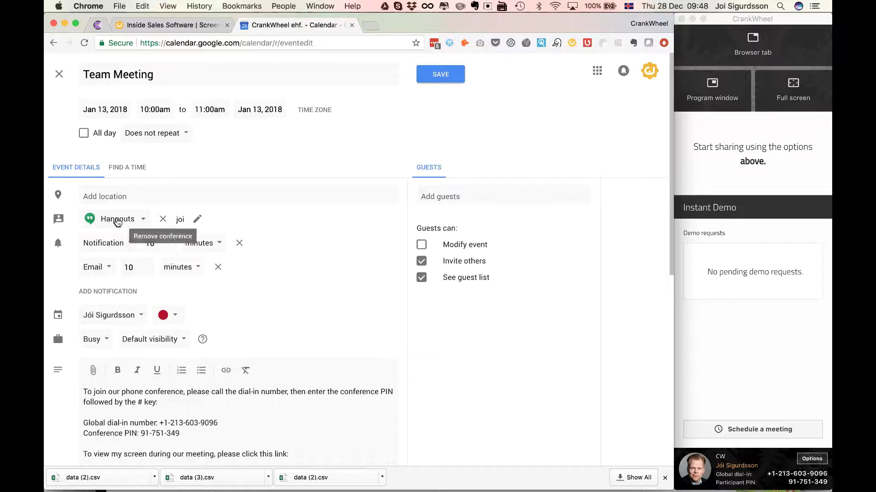
# Step: Delete the Hangouts conference attached to the Team Meeting draft
pyautogui.click(163, 219)
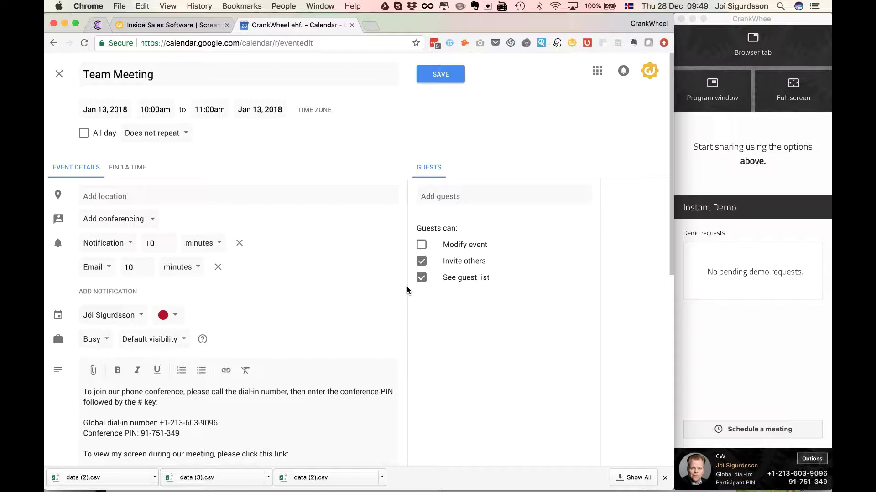
# Step: Copy the CrankWheel meeting link from the Team Meeting event description
pyautogui.scroll(-3, 367, 404)
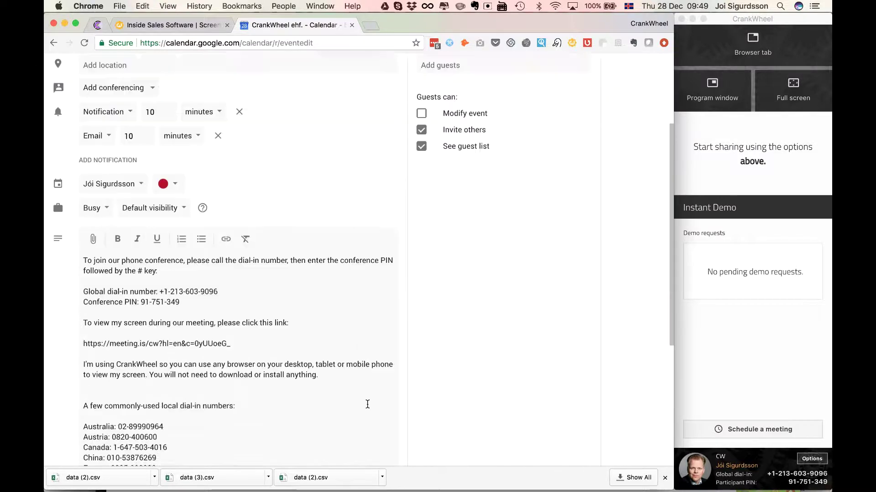
pyautogui.scroll(-1, 368, 405)
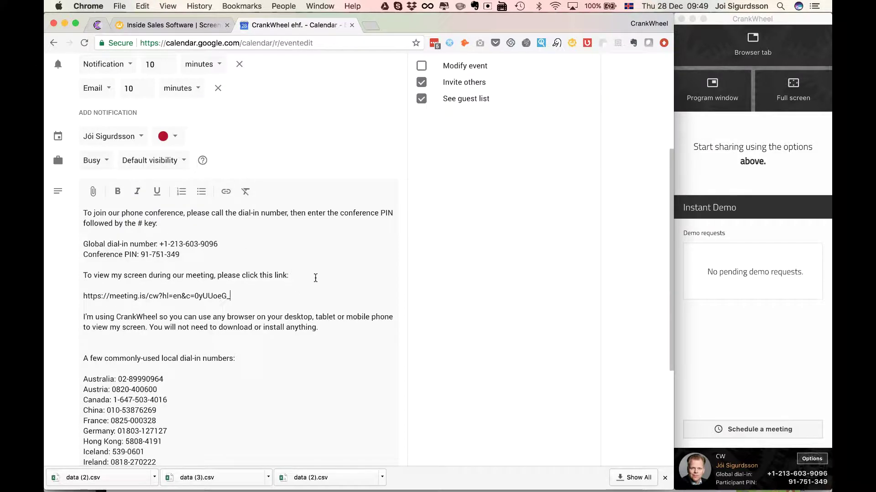
pyautogui.scroll(4, 406, 267)
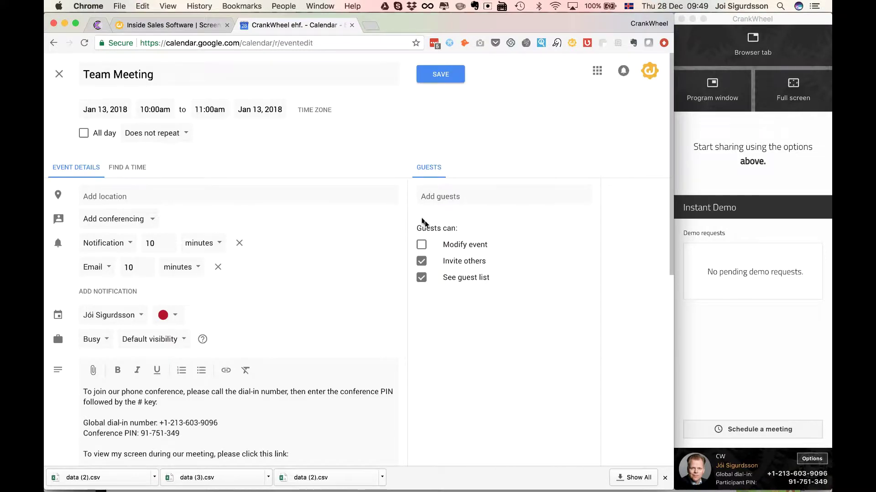
pyautogui.scroll(-4, 407, 233)
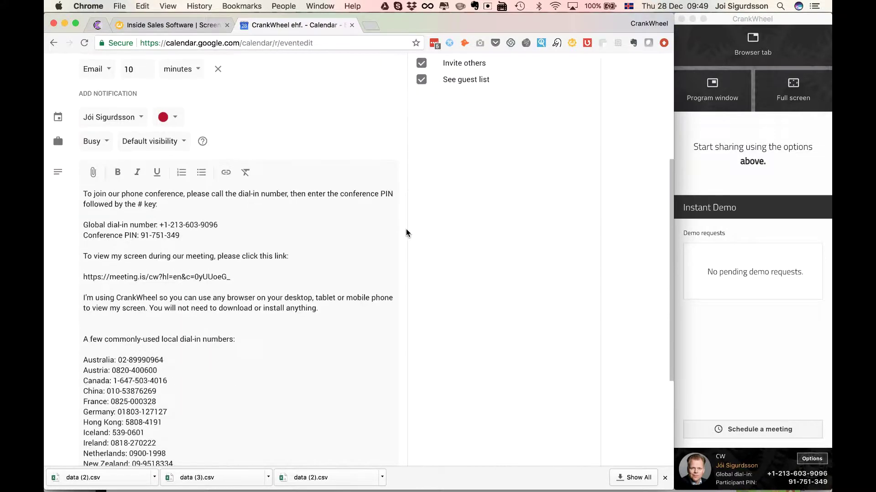
pyautogui.scroll(-1, 406, 233)
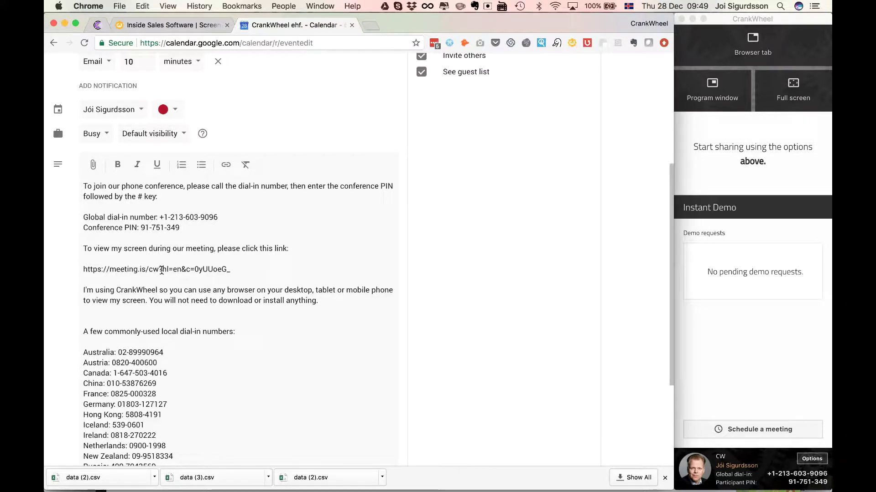
pyautogui.scroll(5, 284, 336)
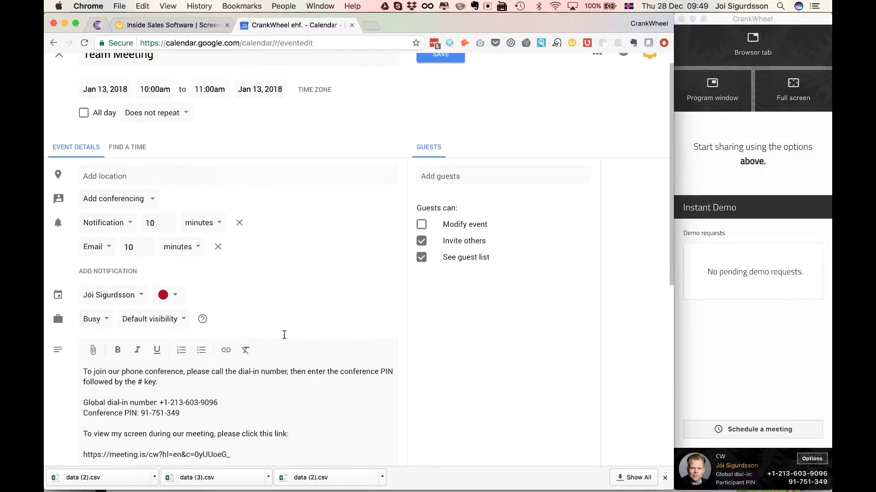
pyautogui.scroll(-5, 285, 335)
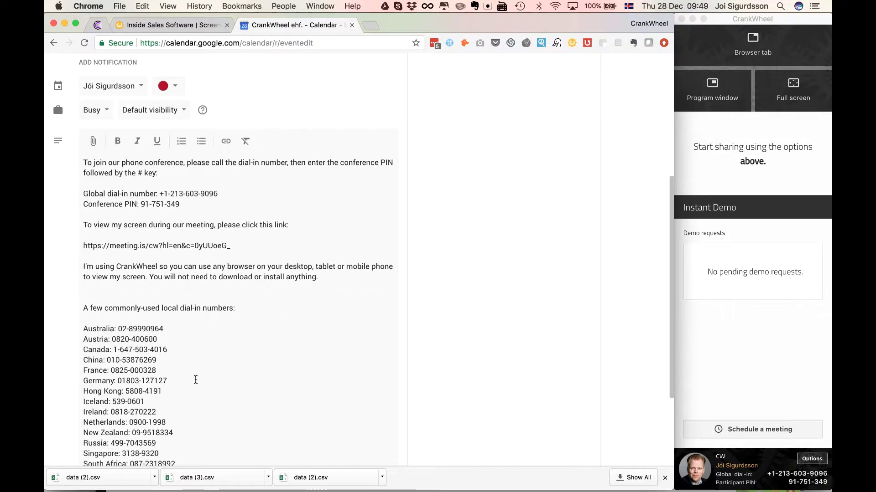
pyautogui.scroll(-3, 195, 380)
pyautogui.scroll(3, 195, 380)
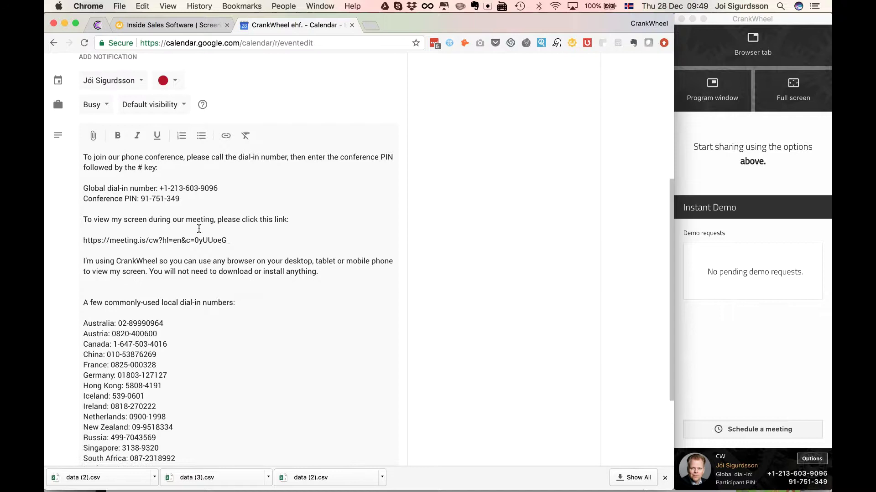
pyautogui.tripleClick(176, 239)
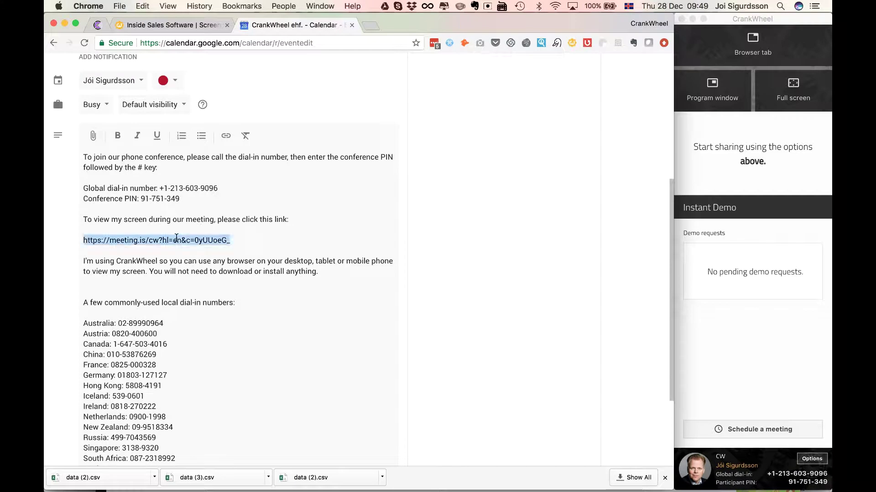
pyautogui.press('super+c')
# Step: Load the meeting link as a viewer in a new Chrome window and check the dial-in numbers
pyautogui.press('super+n')
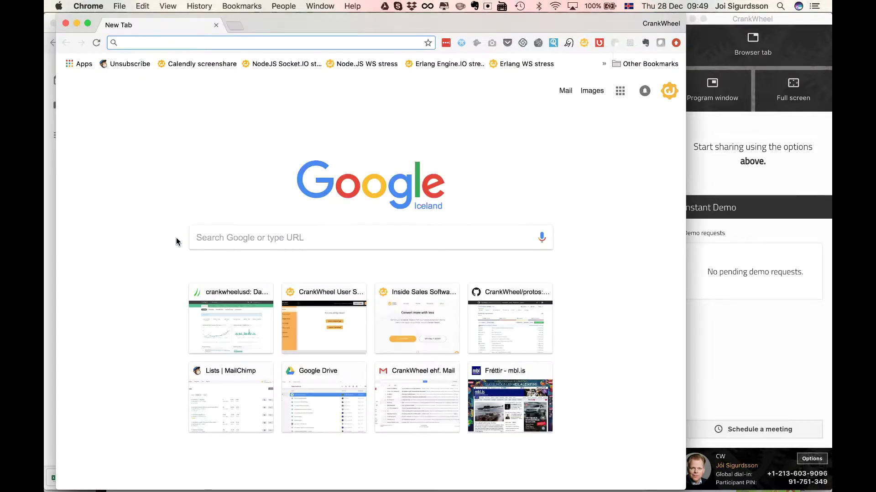
pyautogui.press('super+v')
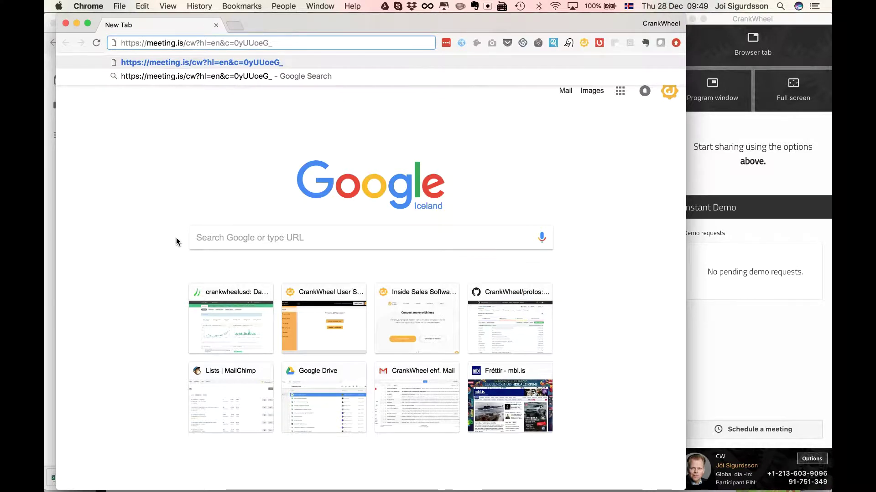
pyautogui.press('Return')
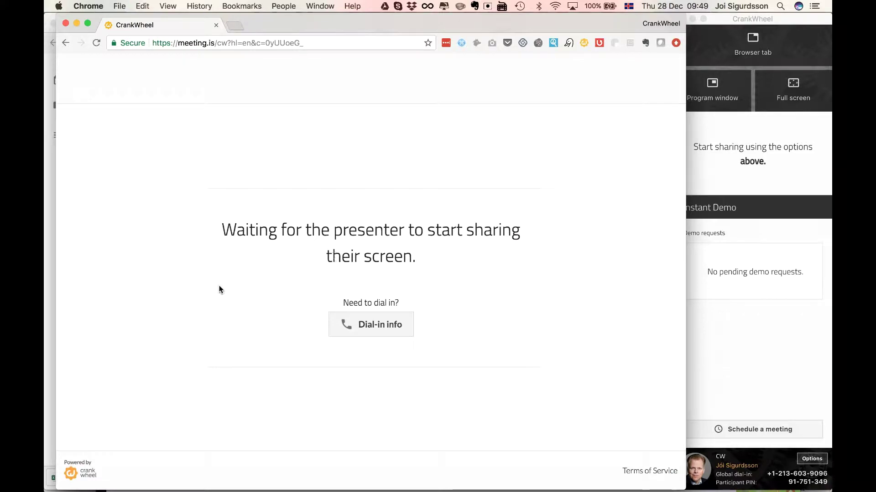
pyautogui.click(371, 326)
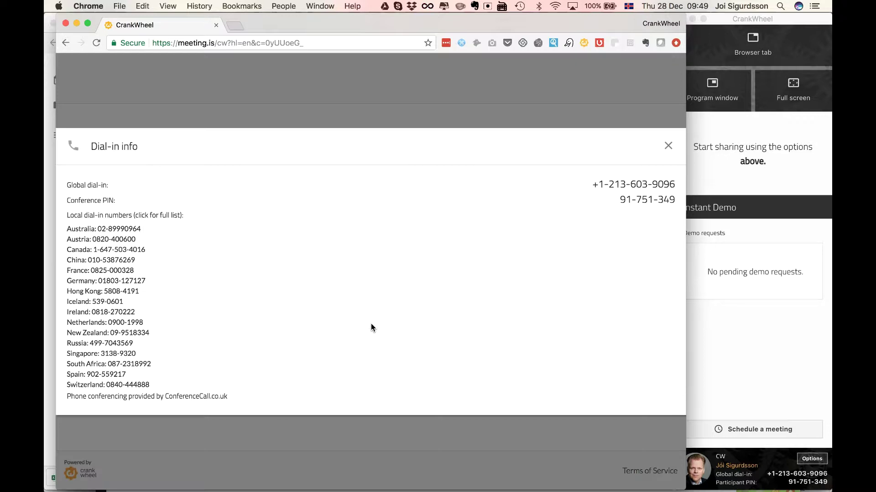
pyautogui.click(667, 146)
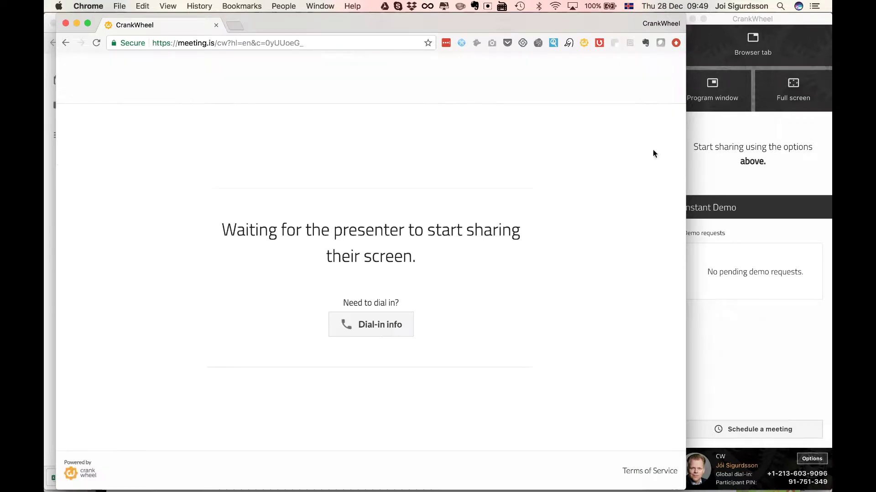
pyautogui.click(734, 331)
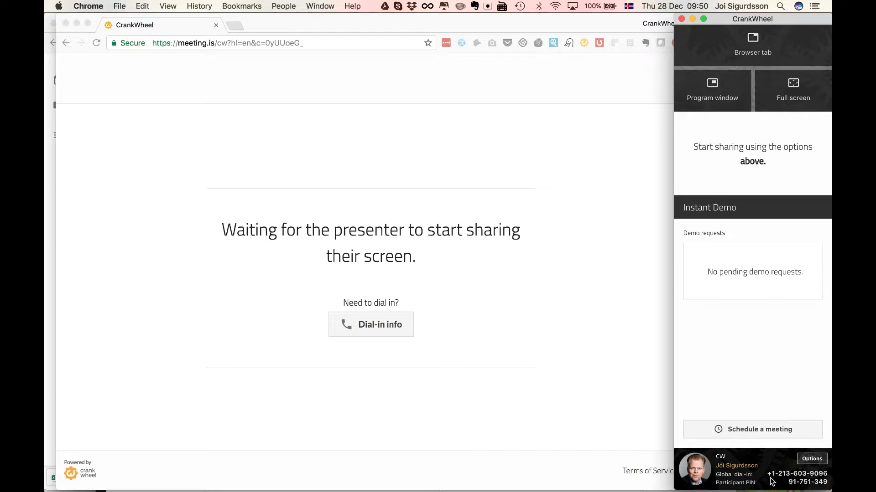
pyautogui.click(729, 476)
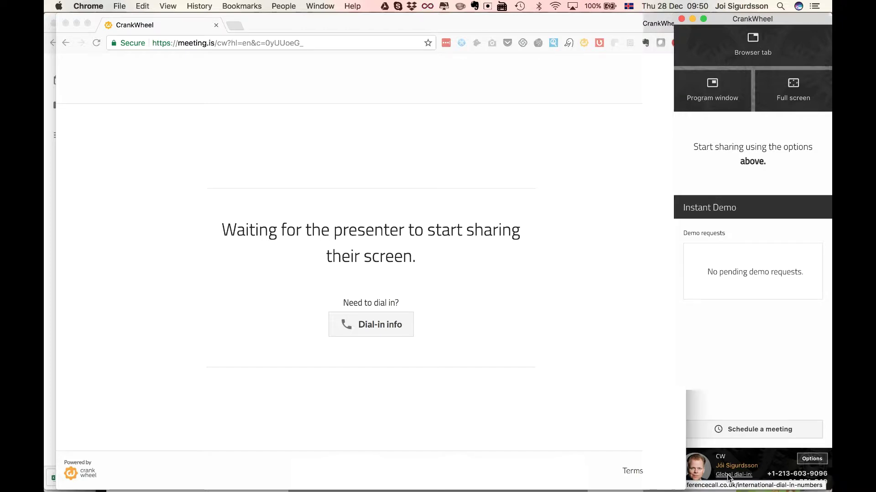
pyautogui.scroll(-10, 389, 317)
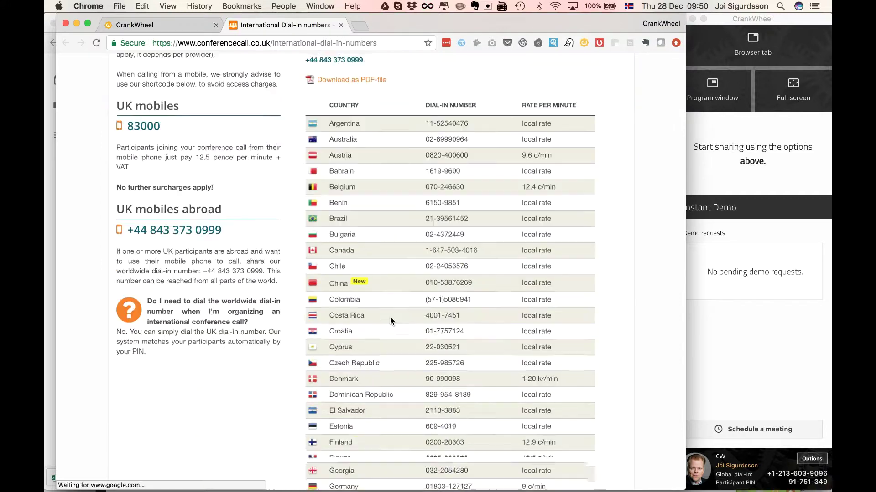
pyautogui.scroll(-8, 412, 346)
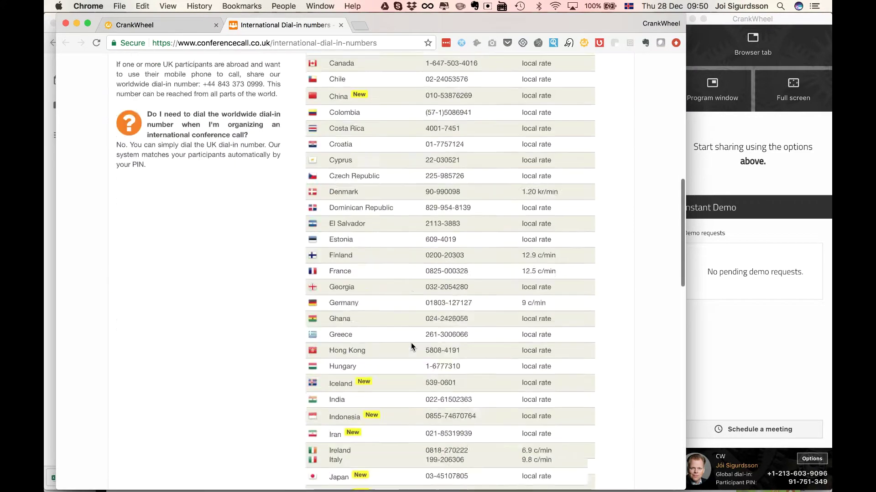
pyautogui.scroll(-5, 410, 344)
pyautogui.scroll(20, 409, 338)
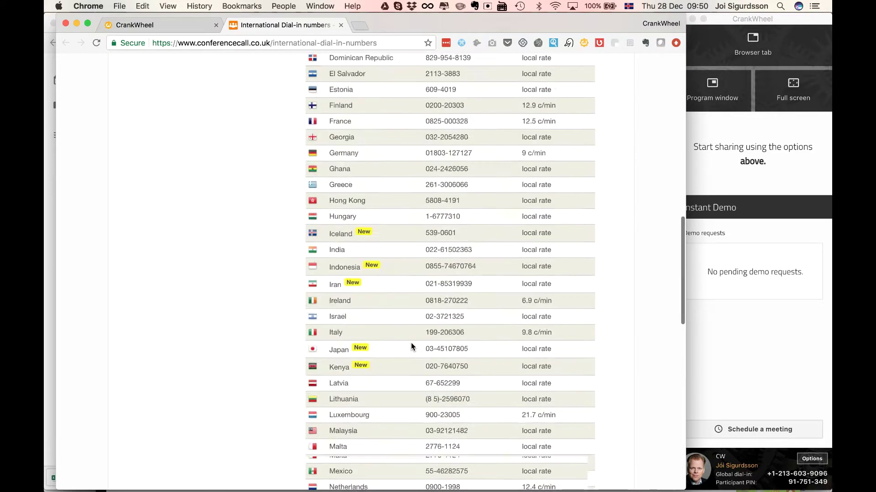
pyautogui.click(341, 26)
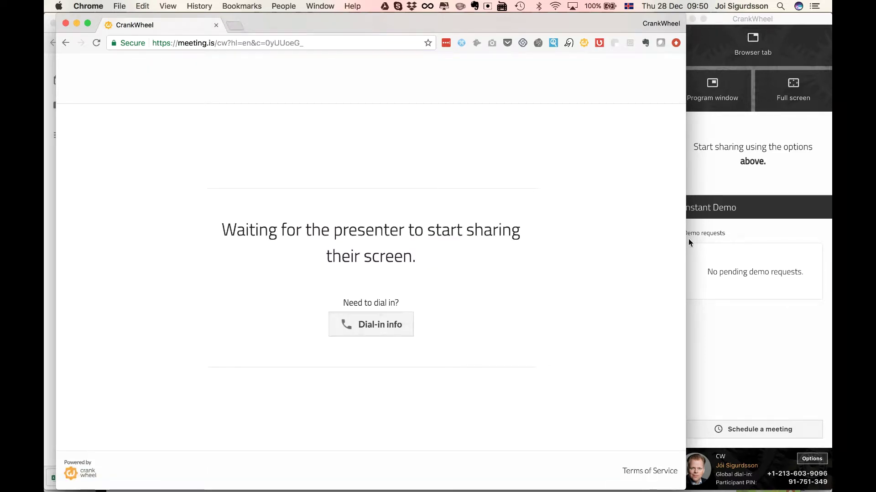
# Step: Share the CrankWheel program window so the waiting viewer appears as Viewer 43
pyautogui.click(778, 222)
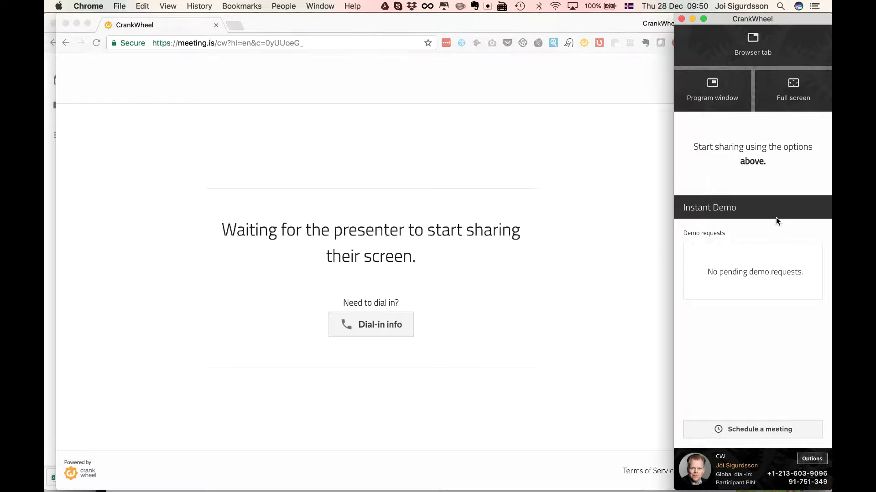
pyautogui.click(714, 90)
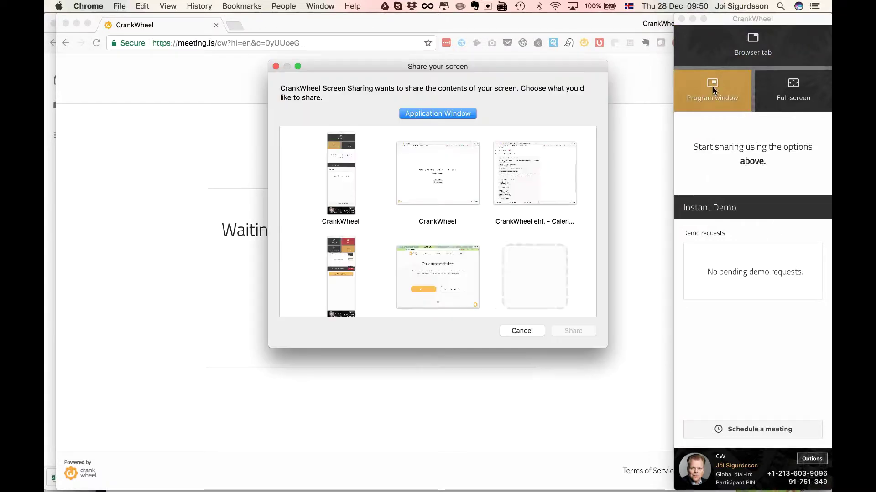
pyautogui.doubleClick(346, 162)
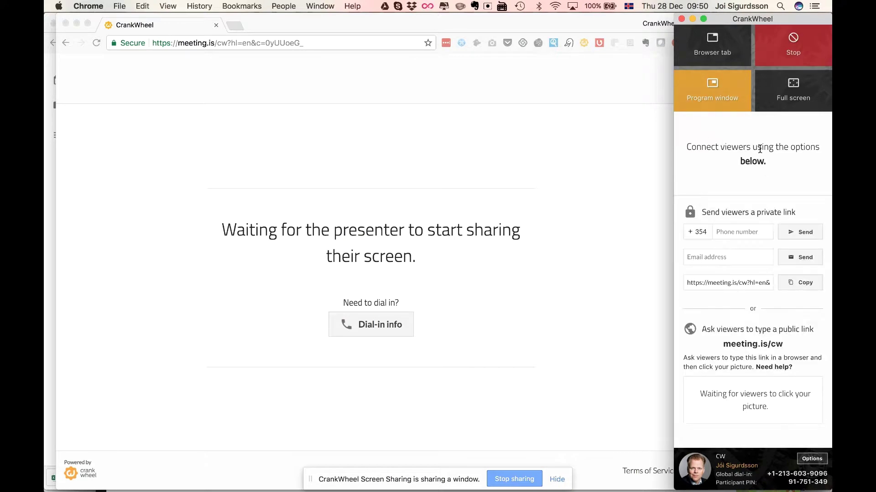
pyautogui.click(401, 171)
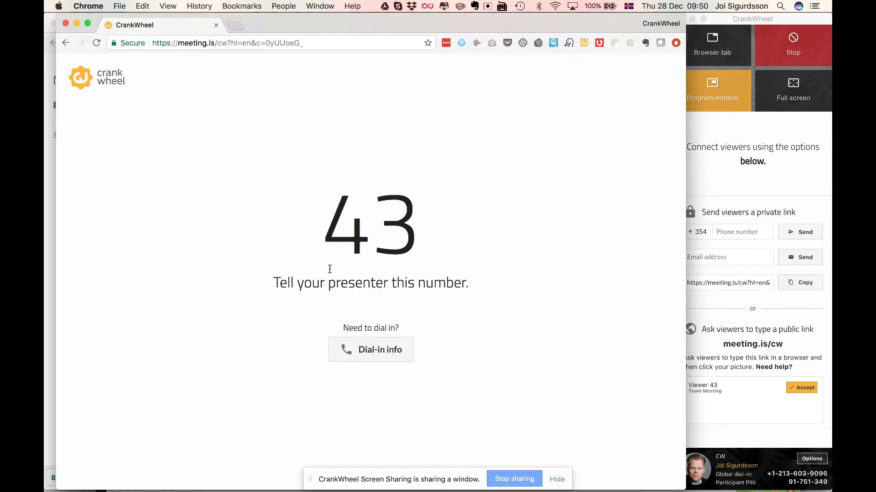
pyautogui.click(721, 353)
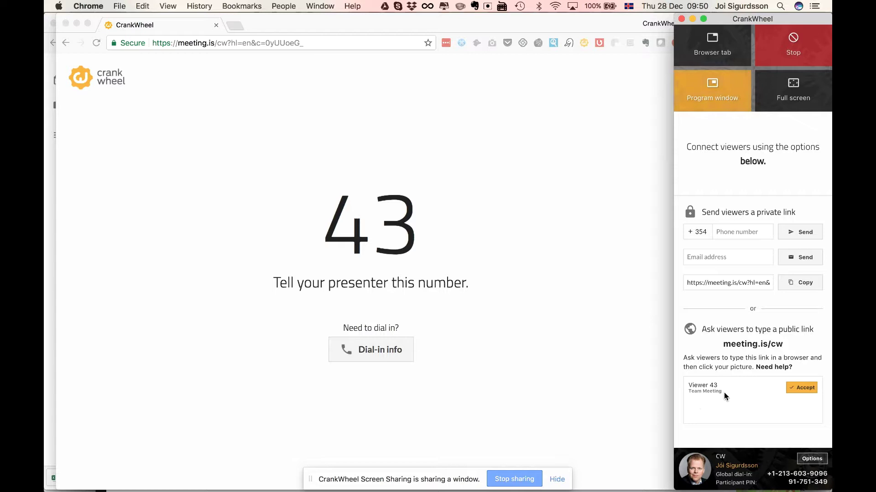
# Step: Accept Viewer 43 into Team Meeting from the CrankWheel panel
pyautogui.moveTo(722, 391); pyautogui.dragTo(691, 393)
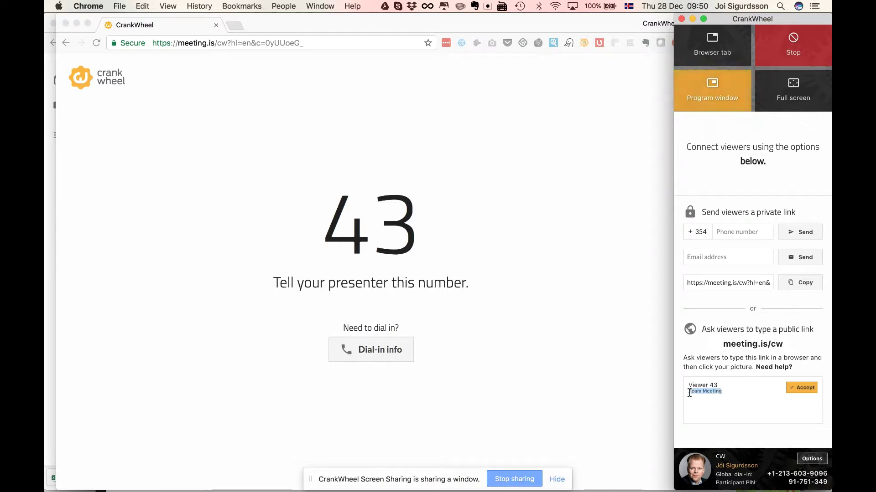
pyautogui.click(690, 405)
pyautogui.click(796, 389)
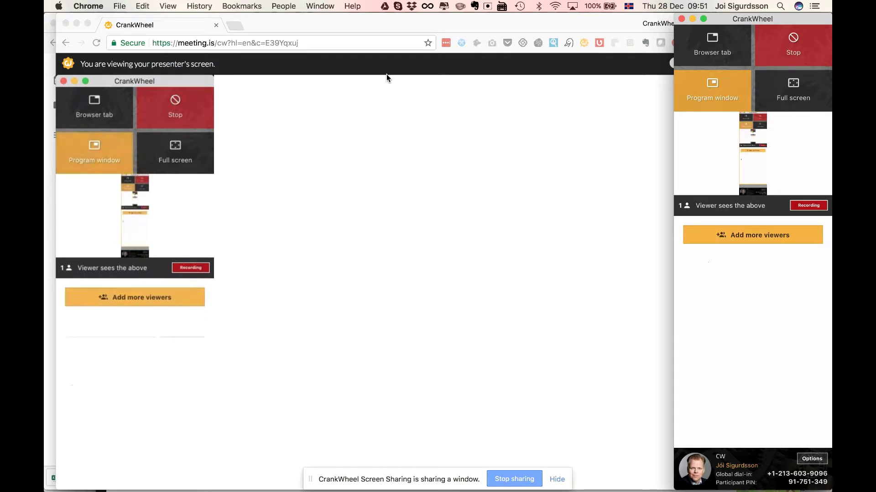
pyautogui.click(302, 42)
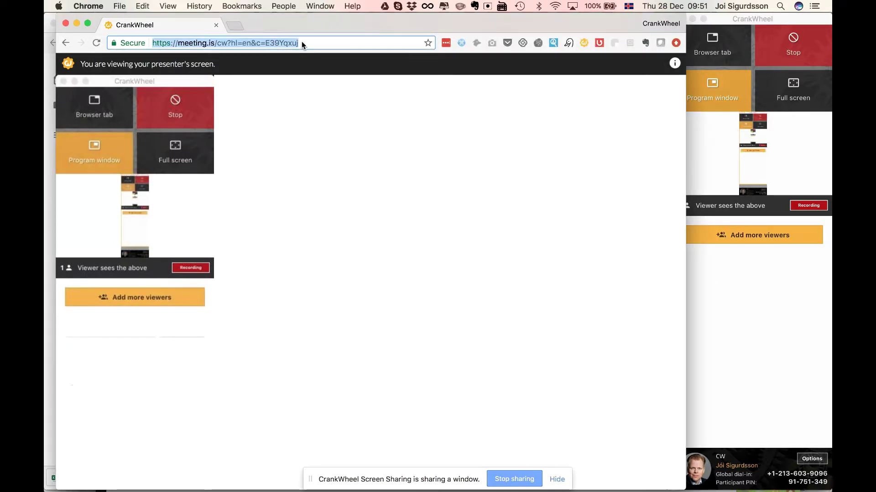
# Step: Load the meeting link in another new Chrome window to join as second viewer, number 41
pyautogui.press('super+n')
pyautogui.press('super+w')
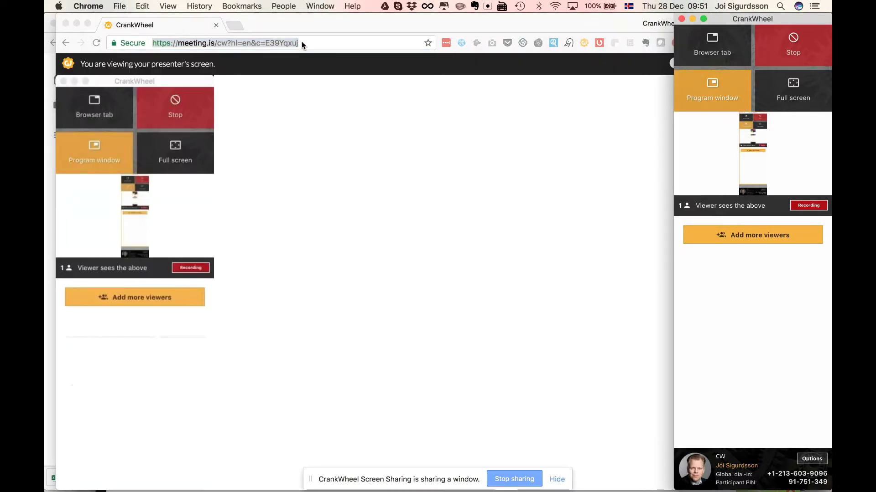
pyautogui.press('super+grave')
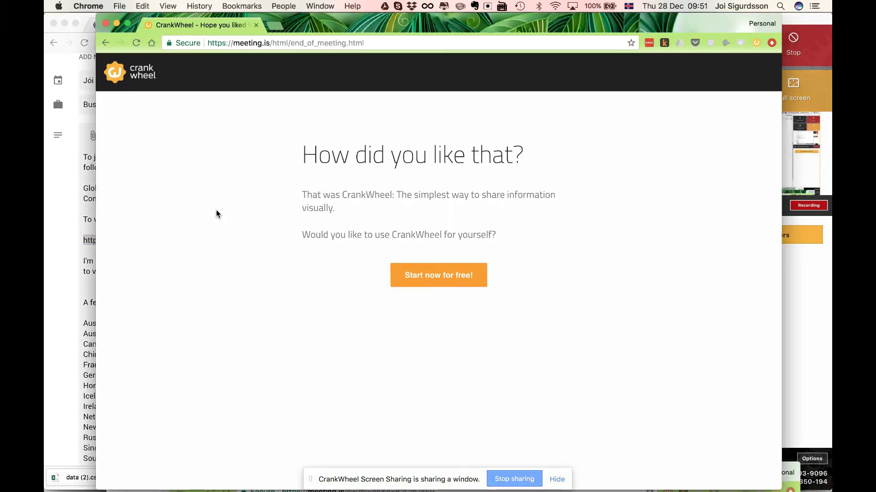
pyautogui.press('super+grave')
pyautogui.press('super+n')
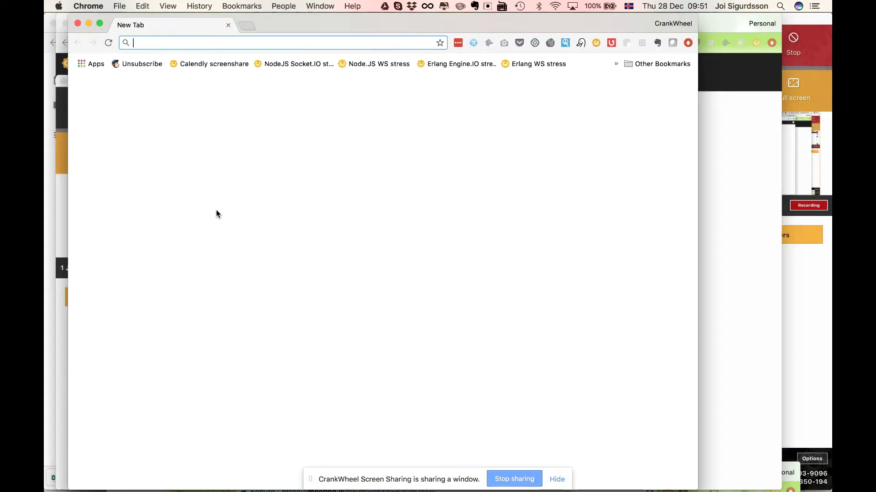
pyautogui.press('super+v')
pyautogui.click(822, 272)
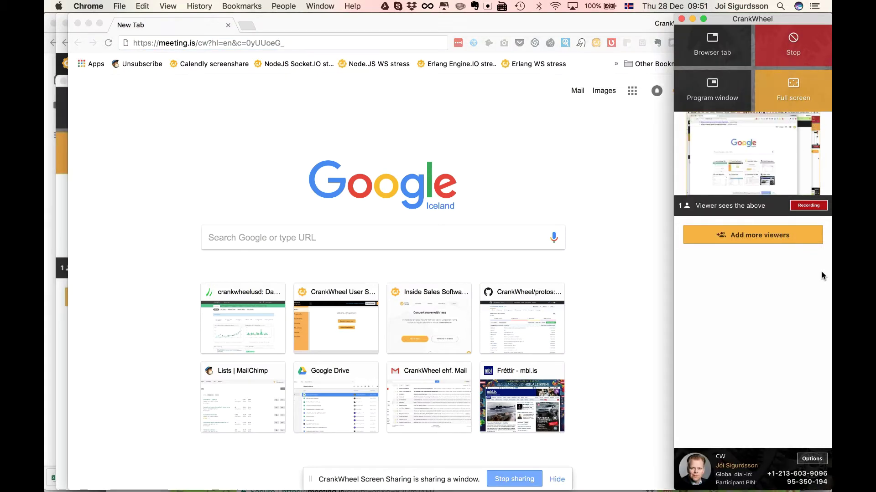
pyautogui.click(361, 41)
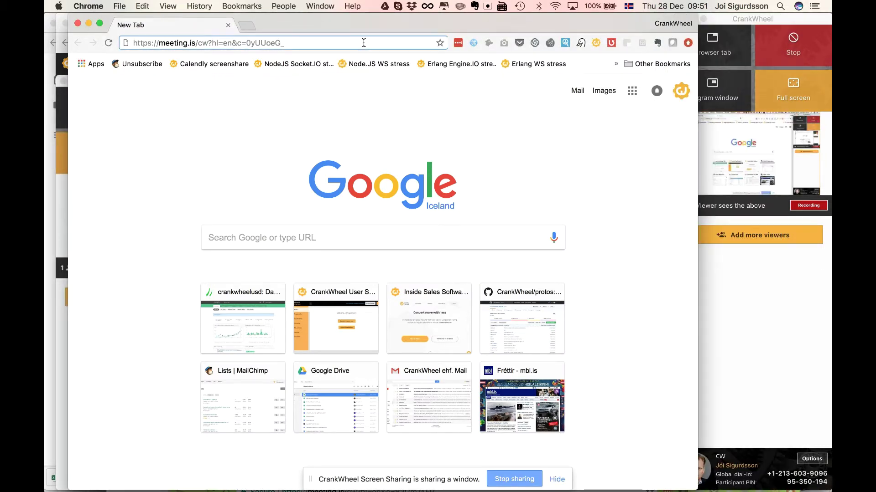
pyautogui.press('Return')
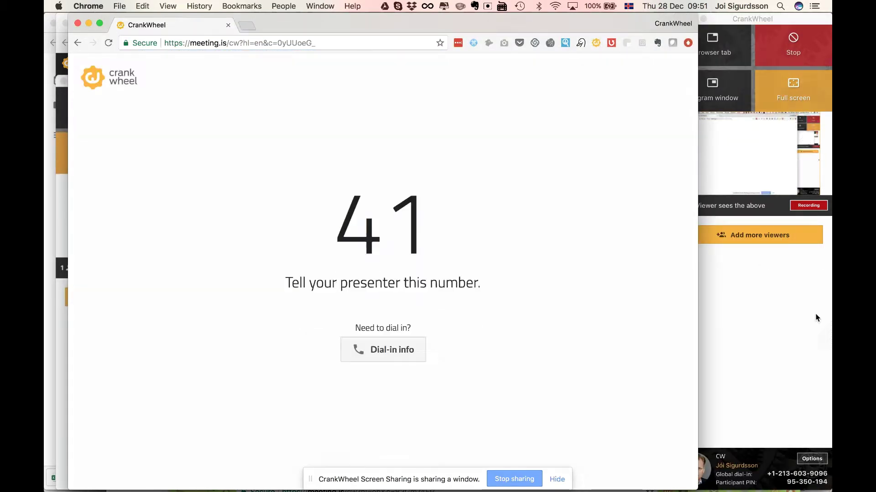
pyautogui.click(815, 339)
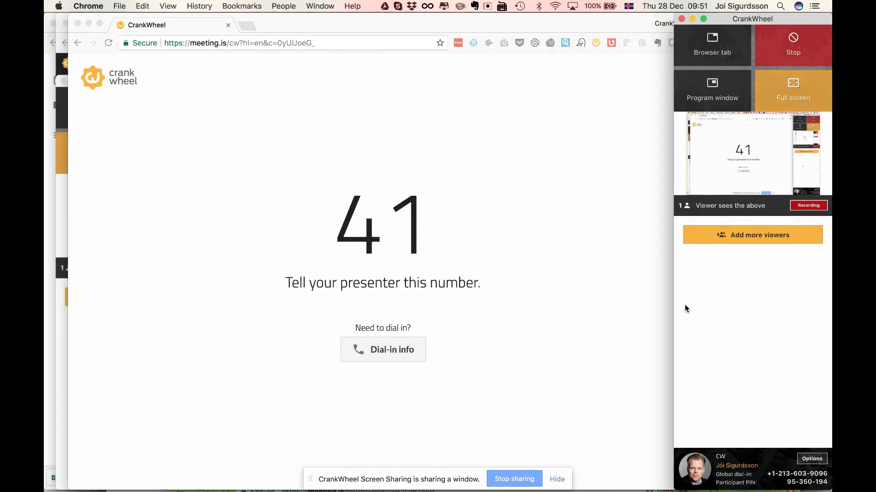
pyautogui.click(362, 236)
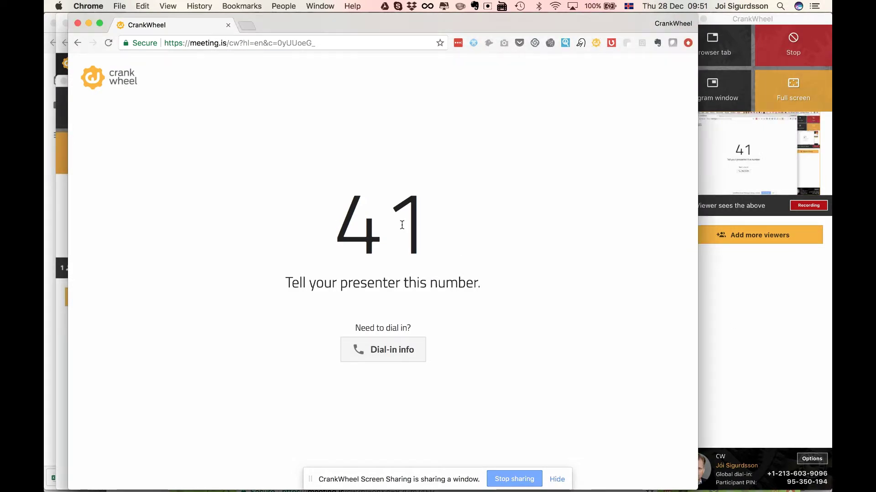
pyautogui.click(741, 287)
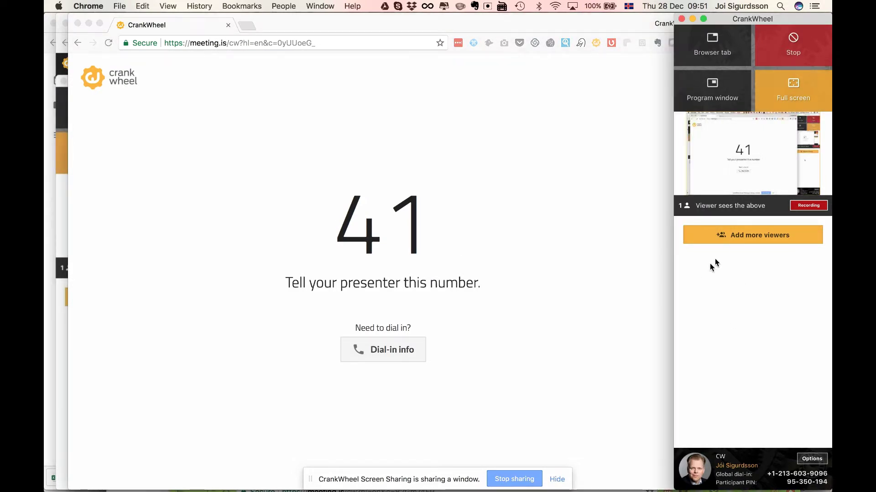
# Step: Accept Viewer 41 from the Add more viewers list in the CrankWheel panel
pyautogui.click(750, 236)
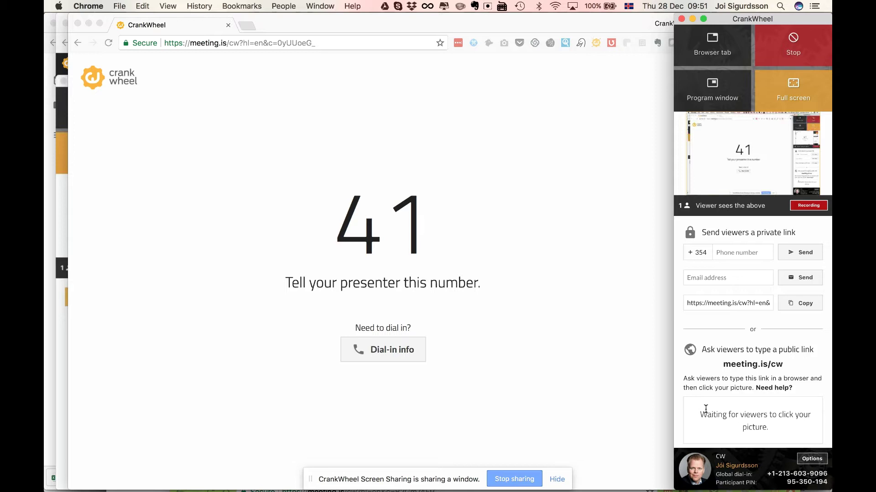
pyautogui.moveTo(719, 23); pyautogui.dragTo(707, 388)
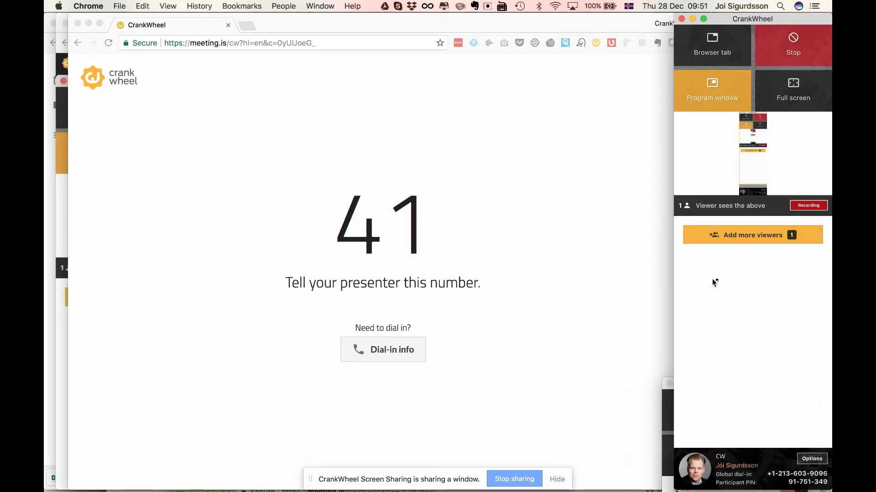
pyautogui.click(751, 239)
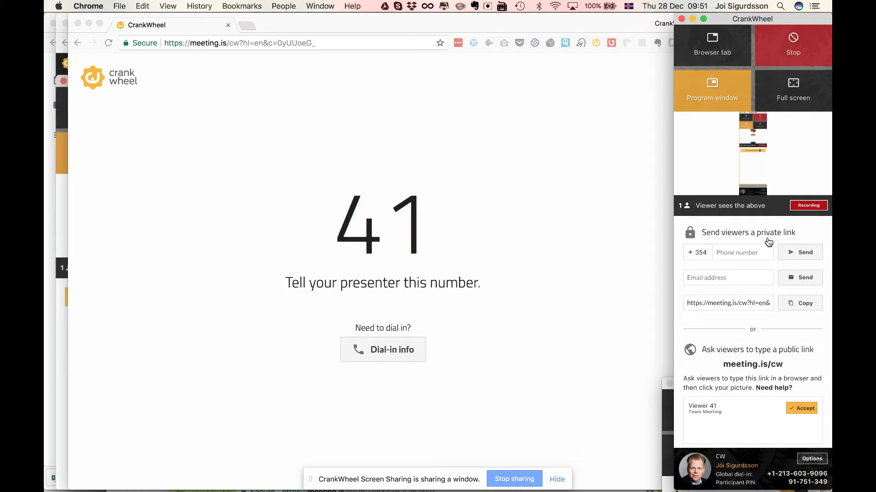
pyautogui.click(810, 413)
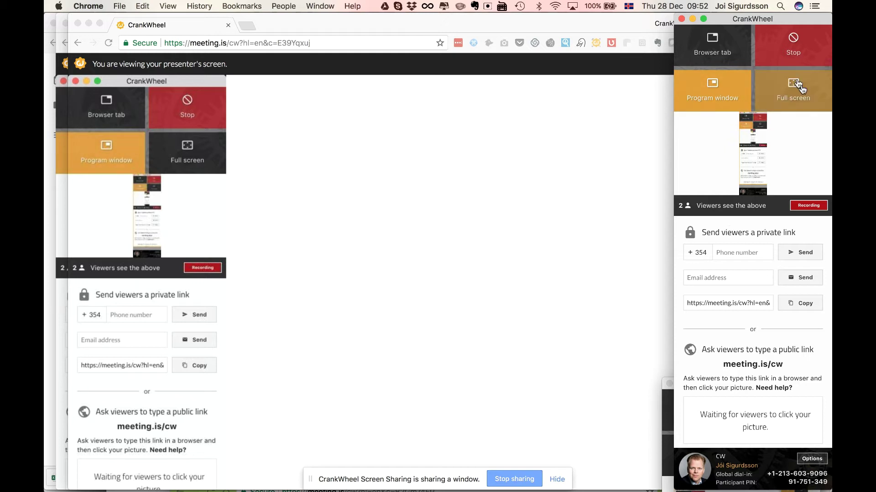
# Step: Stop CrankWheel sharing so attendees see the 'How did you like that?' end-of-meeting page
pyautogui.click(787, 55)
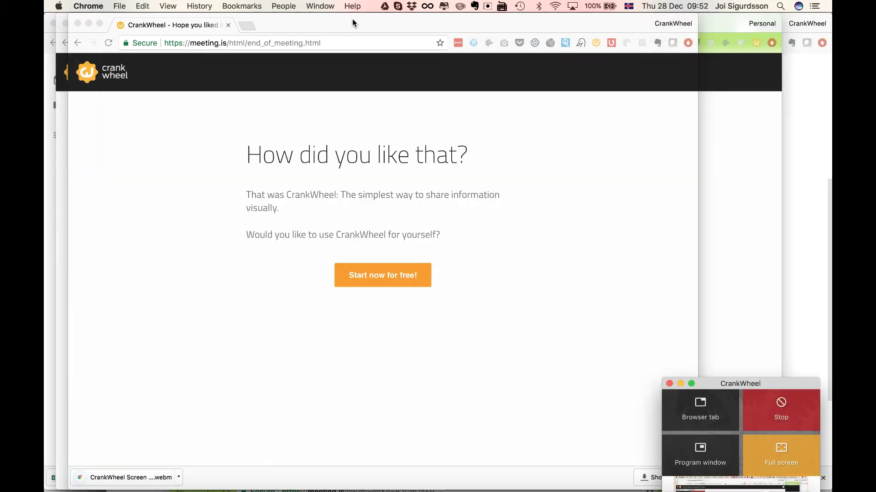